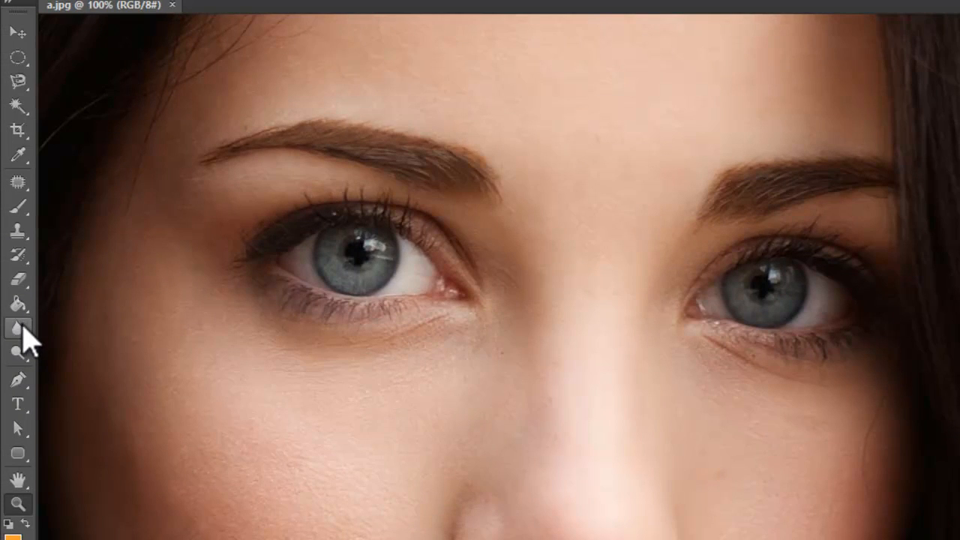
Activate the Dodge tool and keep its range at Midtones.
left_click(18, 353)
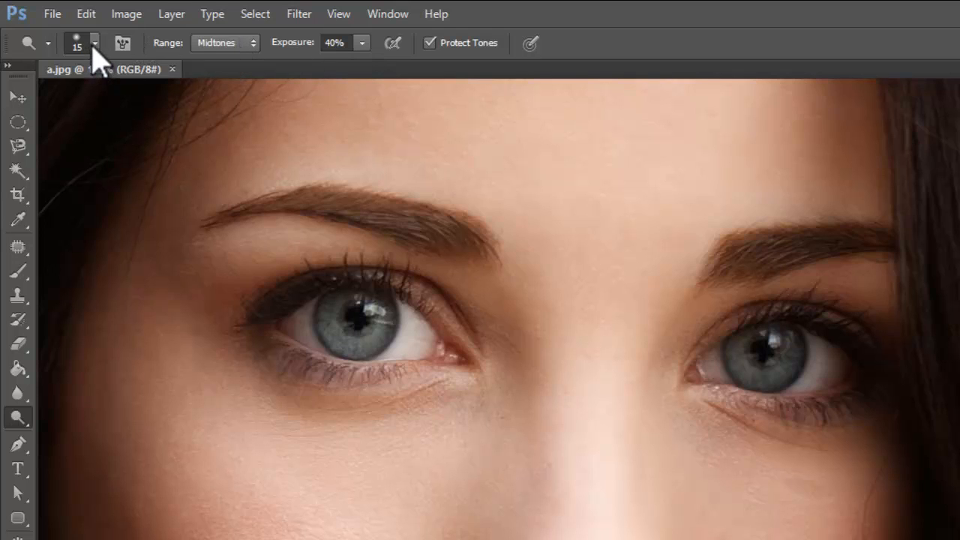
left_click(247, 43)
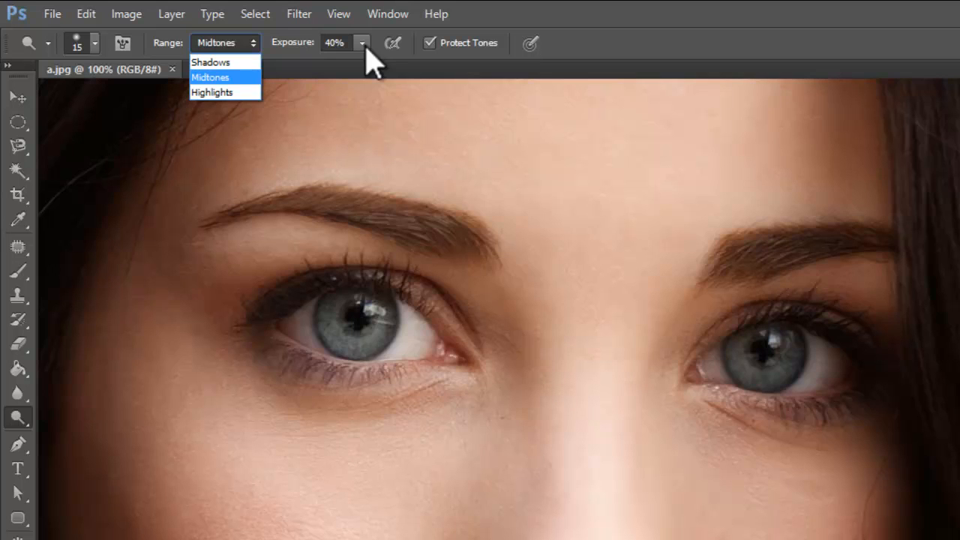
left_click(429, 342)
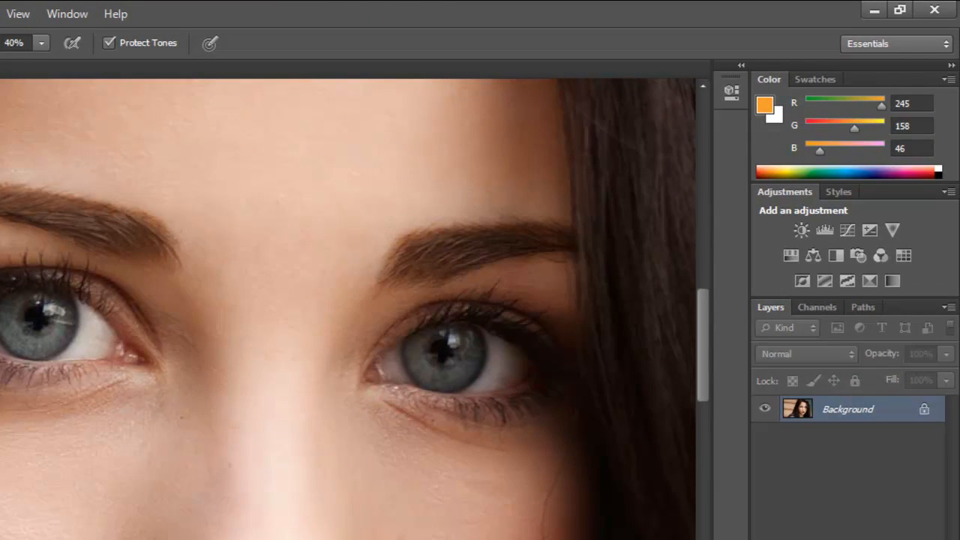
Duplicate the Background layer as Background copy within a.jpg.
right_click(874, 409)
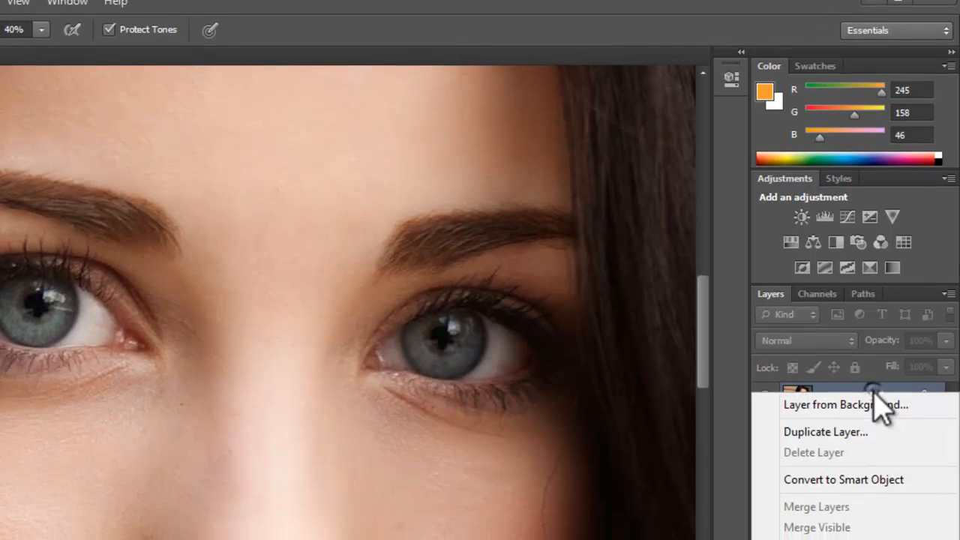
left_click(821, 377)
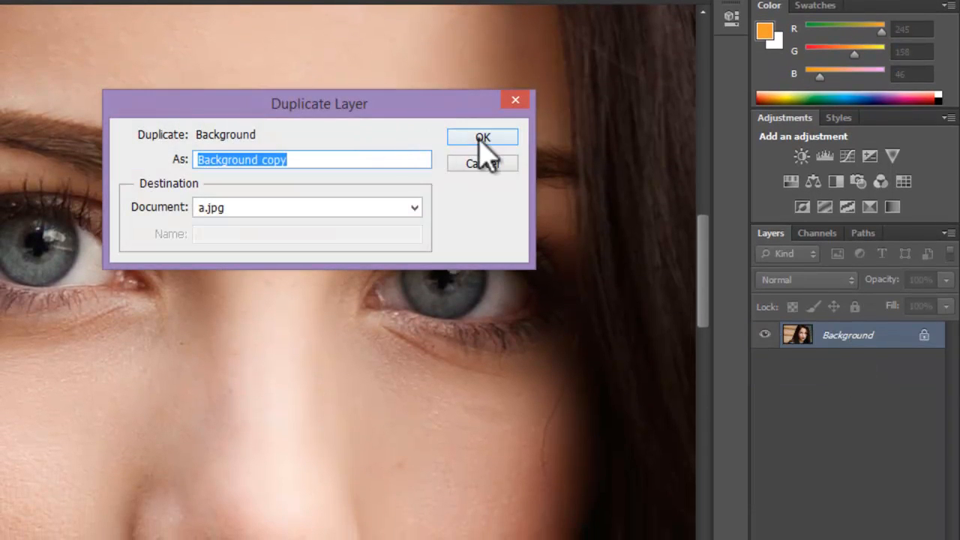
left_click(480, 143)
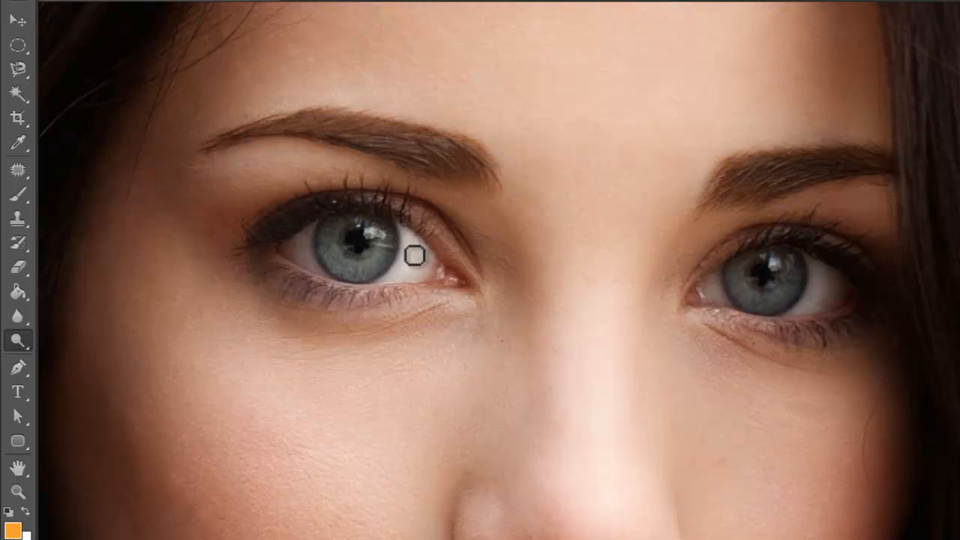
Brighten the whites of both eyes on the Background copy layer with Dodge tool strokes.
mouse_move(421, 257)
left_mouse_down()
mouse_move(403, 278)
mouse_move(429, 270)
mouse_move(385, 279)
mouse_move(425, 259)
left_mouse_up()
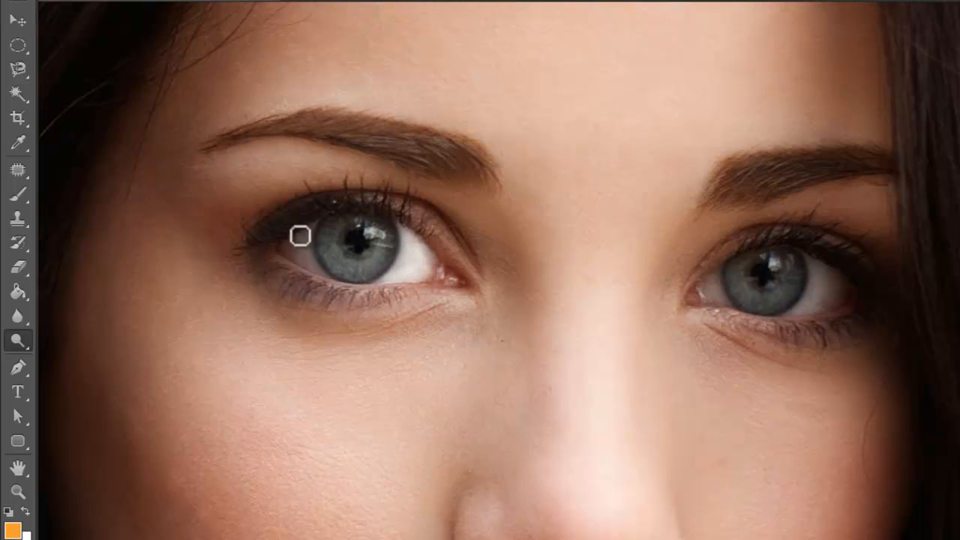
mouse_move(299, 236)
left_mouse_down()
mouse_move(311, 238)
mouse_move(295, 259)
mouse_move(307, 258)
mouse_move(305, 232)
mouse_move(303, 255)
left_mouse_up()
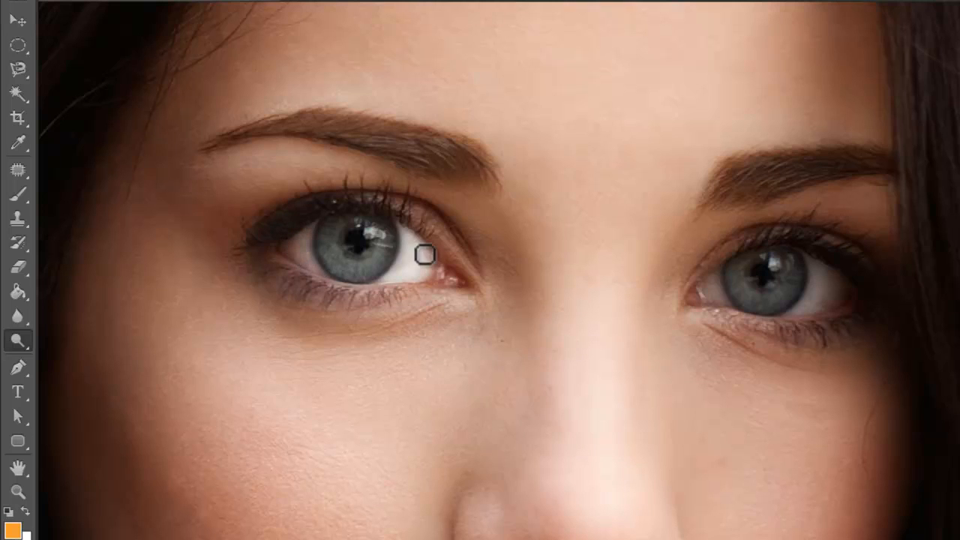
mouse_move(424, 253)
left_mouse_down()
mouse_move(413, 250)
mouse_move(399, 268)
mouse_move(412, 253)
mouse_move(424, 263)
mouse_move(389, 271)
left_mouse_up()
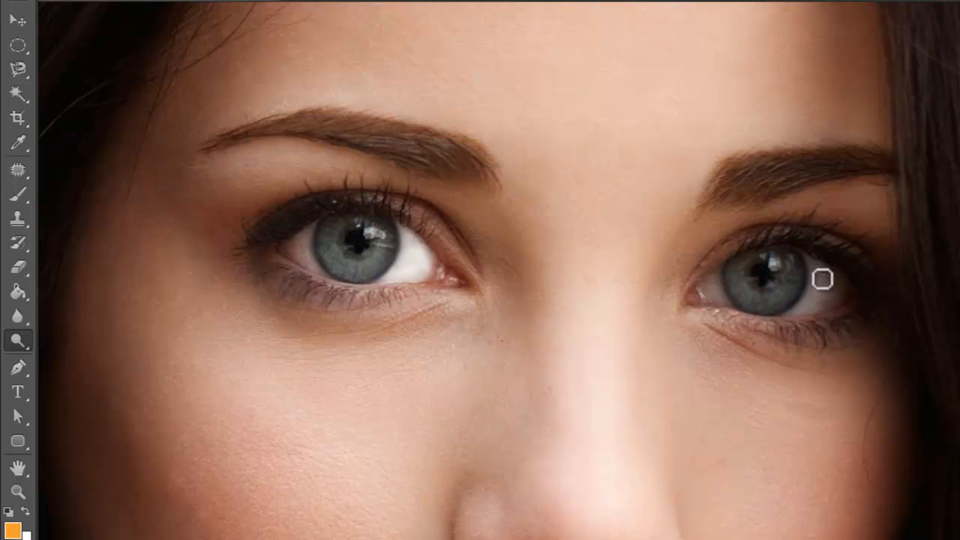
mouse_move(822, 279)
left_mouse_down()
mouse_move(810, 306)
mouse_move(813, 266)
mouse_move(814, 292)
mouse_move(823, 282)
mouse_move(829, 289)
mouse_move(798, 305)
mouse_move(810, 302)
mouse_move(813, 267)
left_mouse_up()
mouse_move(708, 288)
left_mouse_down()
mouse_move(716, 279)
mouse_move(711, 289)
left_mouse_up()
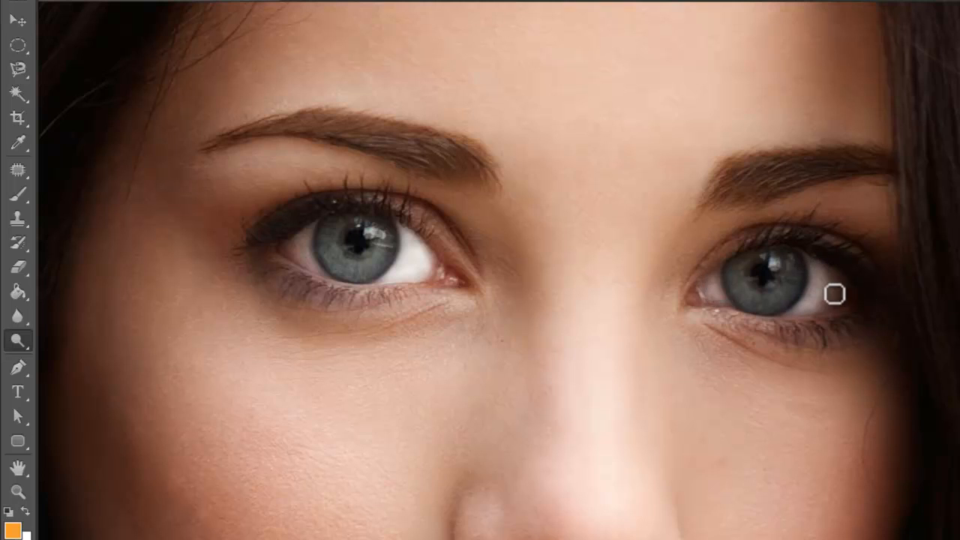
mouse_move(834, 294)
left_mouse_down()
mouse_move(808, 309)
mouse_move(820, 274)
left_mouse_up()
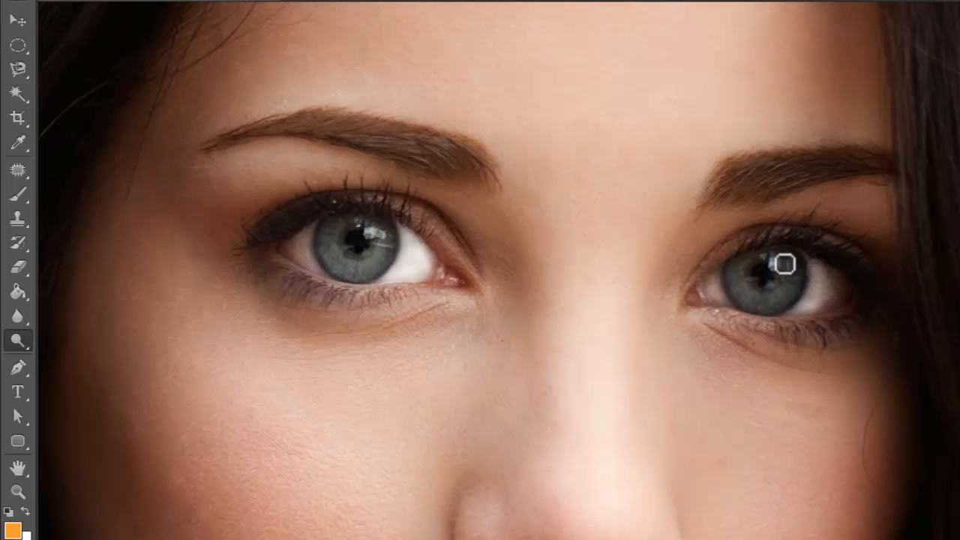
left_click_drag(308, 261, 305, 246)
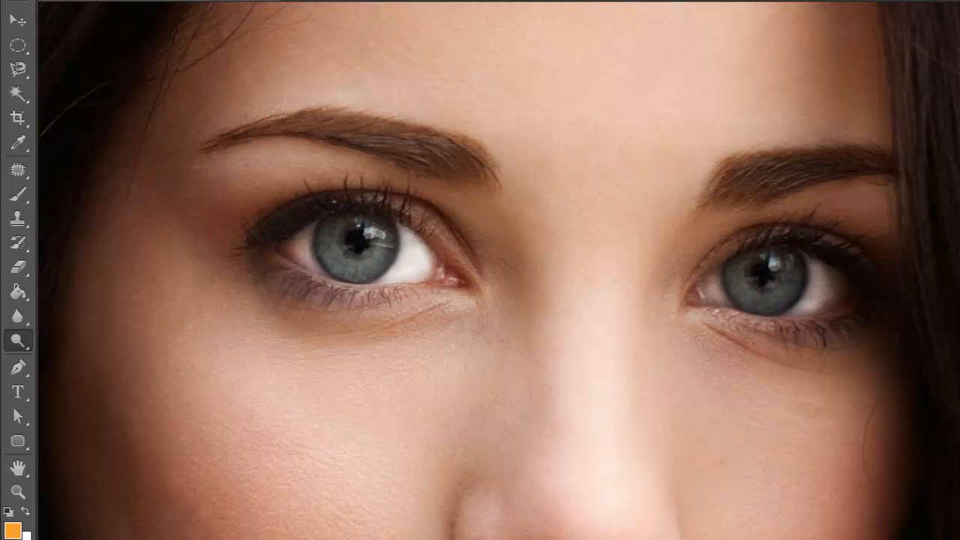
Toggle the Background copy layer's visibility to compare the eyes before and after whitening.
key("ctrl+comma")
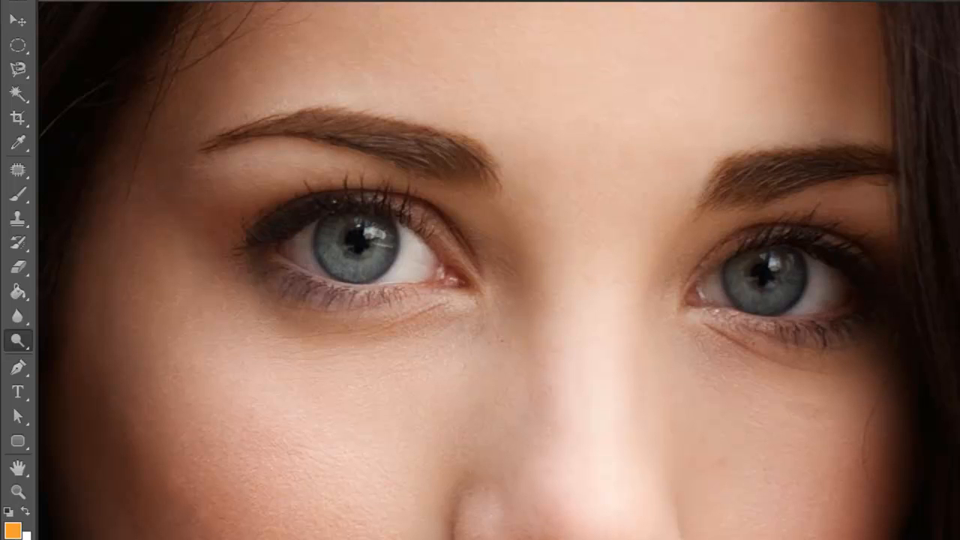
key("ctrl+comma")
key("ctrl+comma")
key("ctrl+comma")
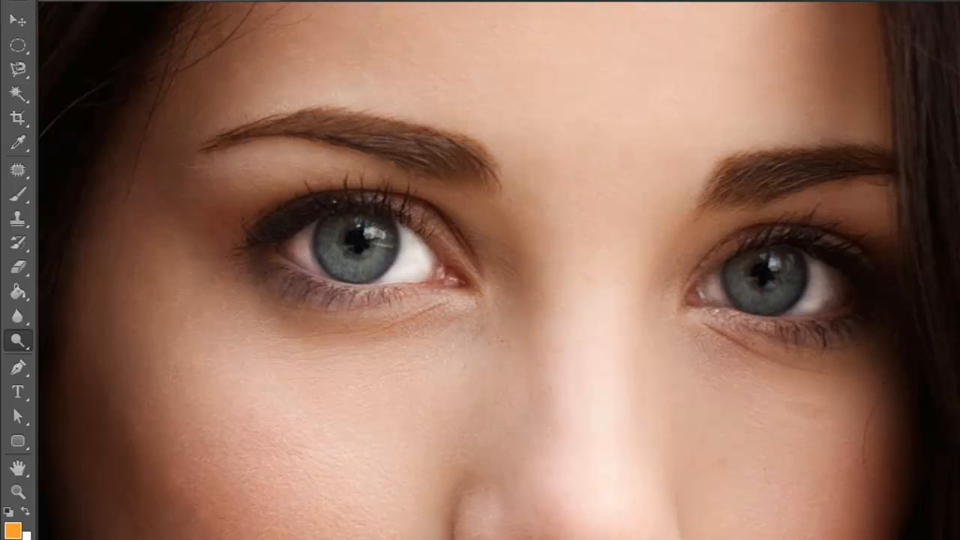
key("ctrl+comma")
key("ctrl+comma")
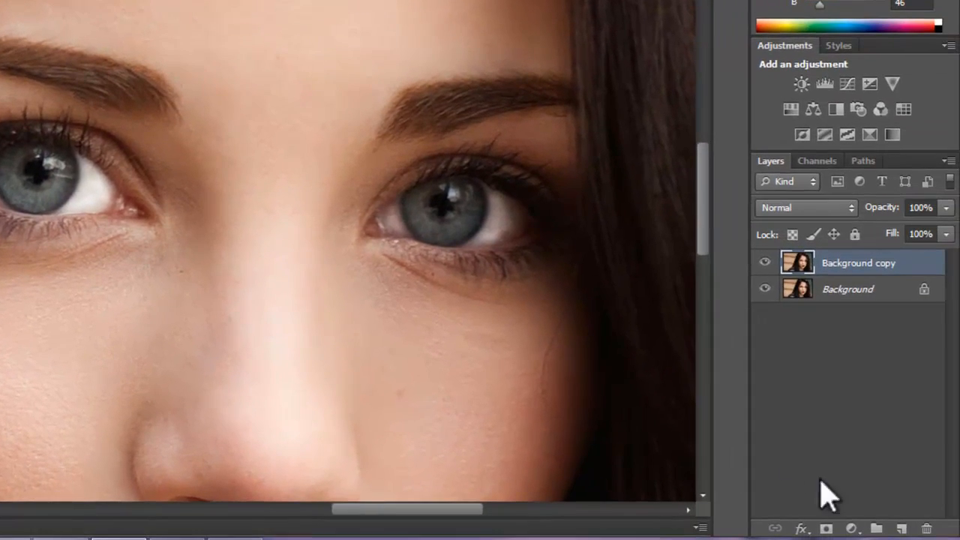
Add a new layer and draw an elliptical selection, about 3.3 by 3.2 cm, around the iris on the image's left side.
left_click(901, 529)
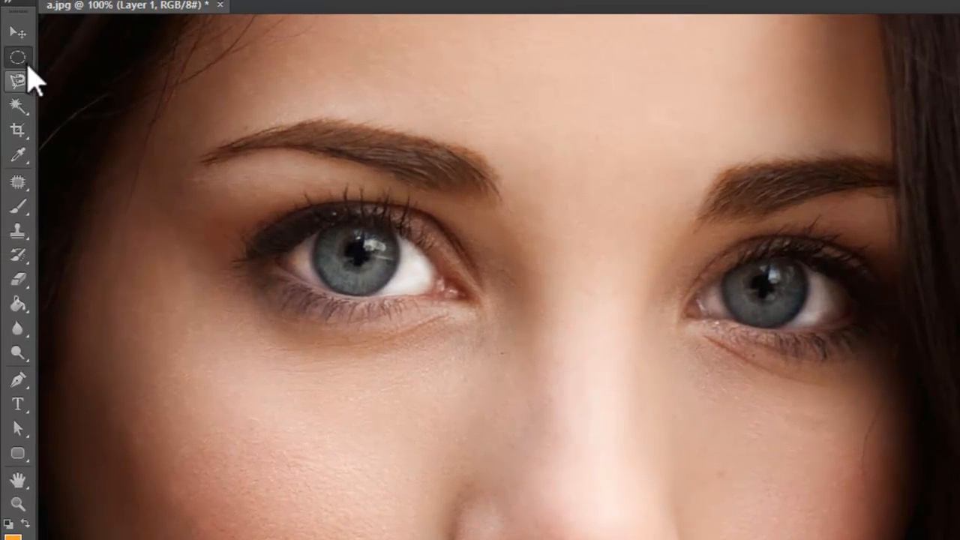
left_click(23, 60)
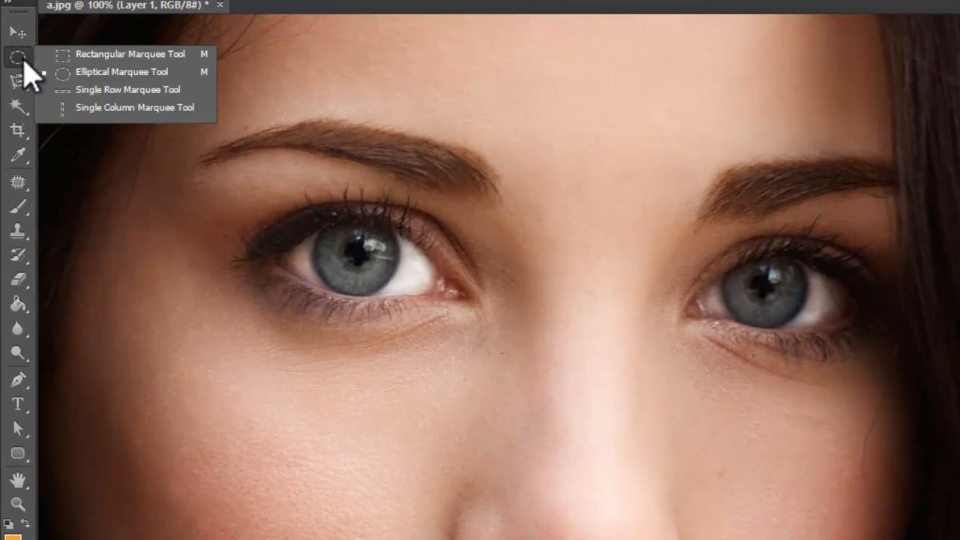
left_click(121, 72)
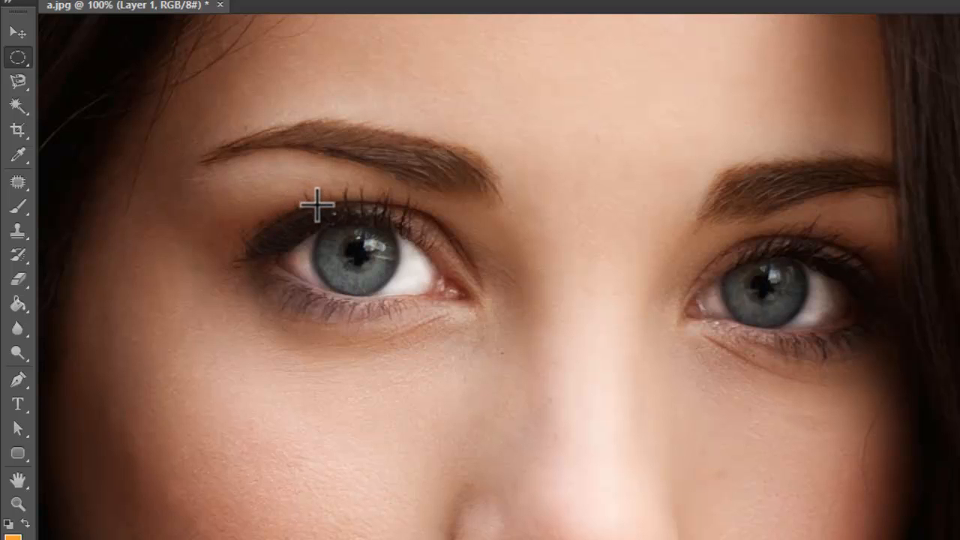
left_click_drag(354, 251, 404, 299)
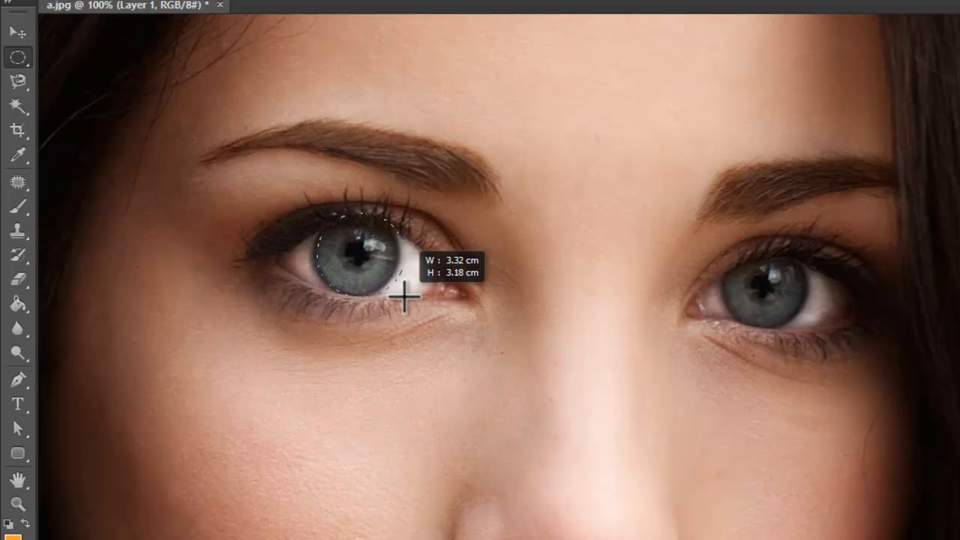
left_click_drag(405, 299, 405, 300)
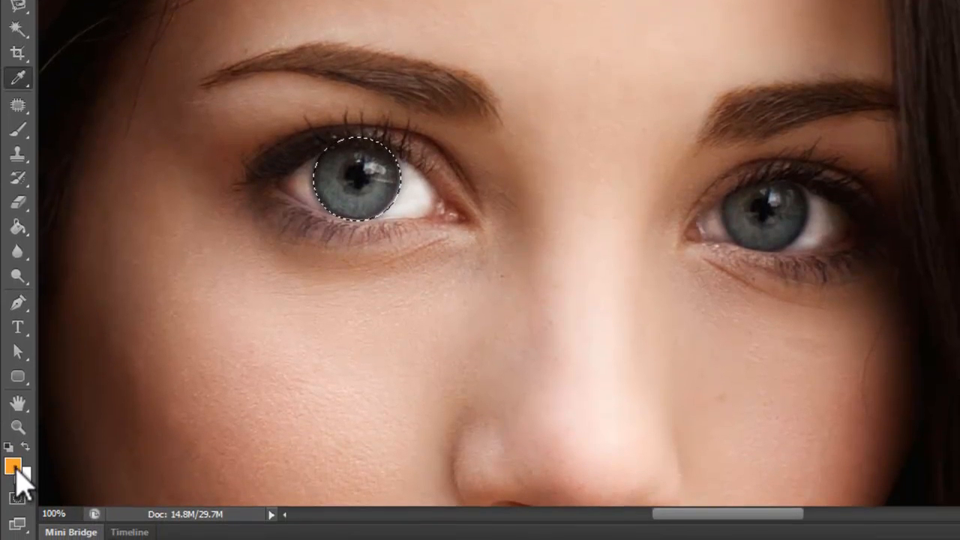
Set the foreground color to red, f9152f.
left_click(13, 535)
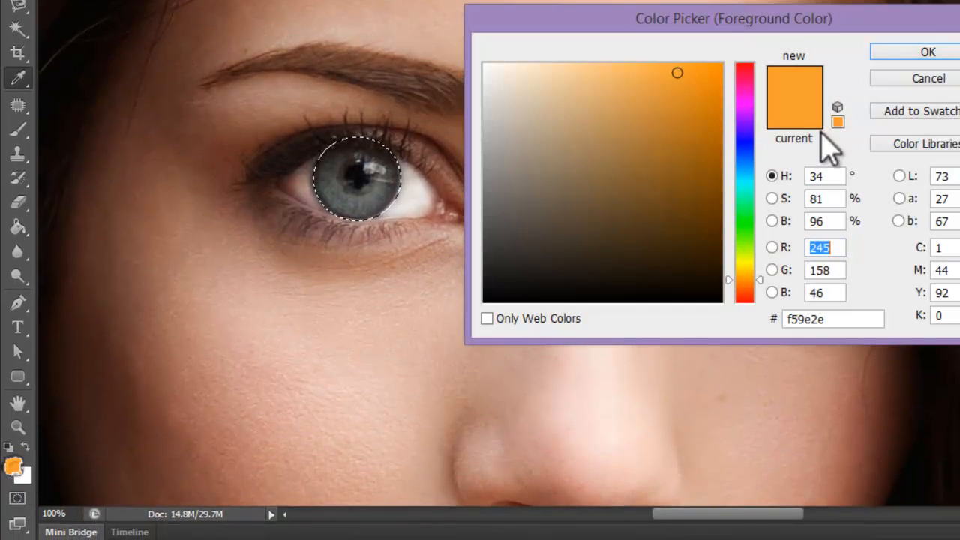
left_click(746, 68)
left_click(701, 68)
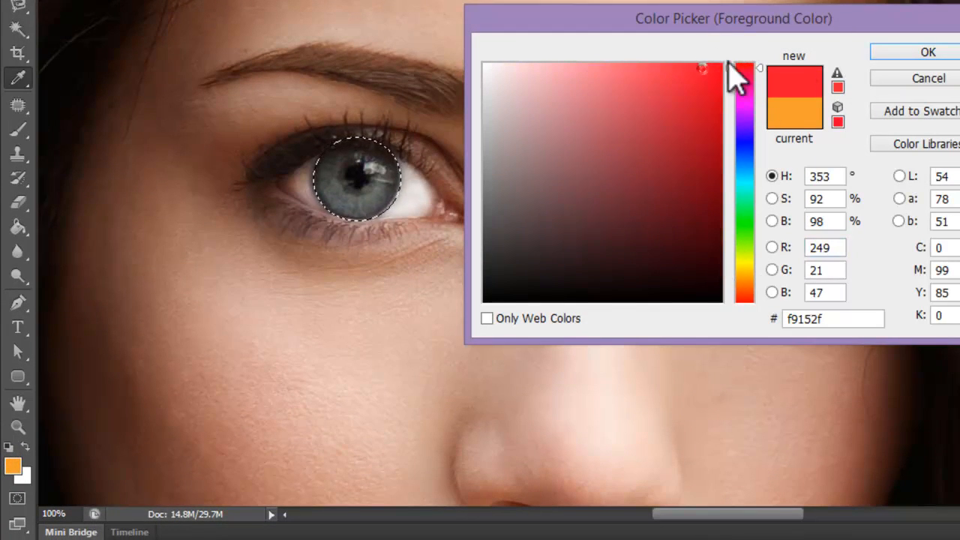
left_click(925, 52)
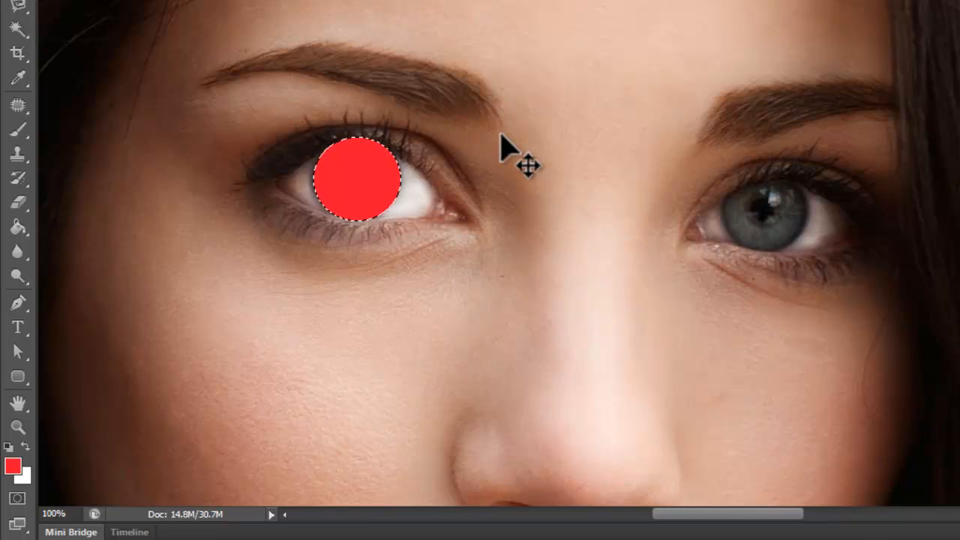
Undo the last fill and fill the iris selection with the red foreground color using the Paint Bucket tool.
key("ctrl+z")
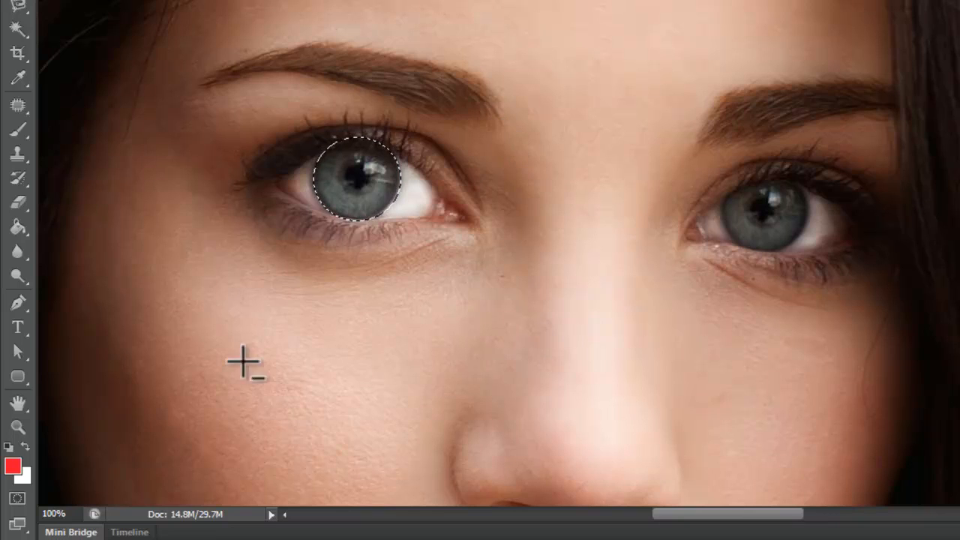
left_click(13, 228)
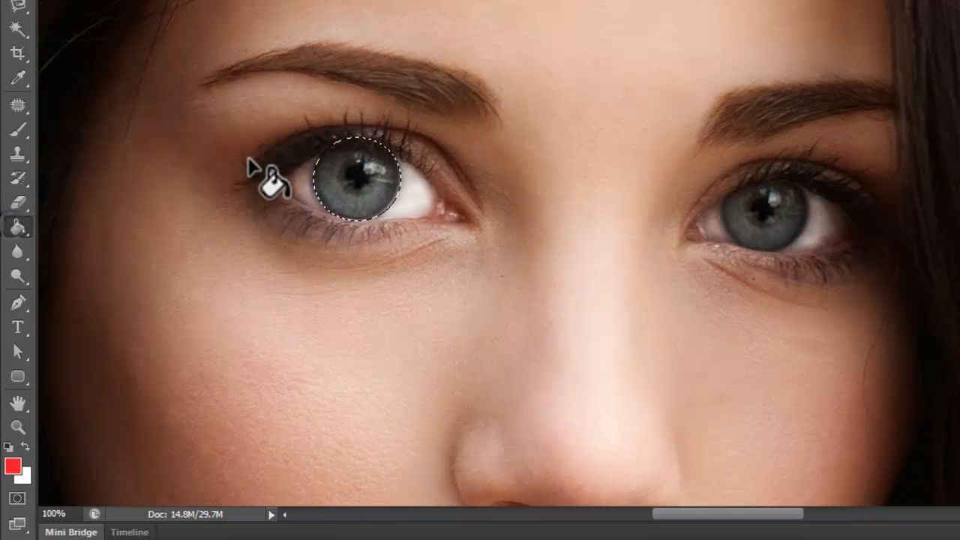
left_click(348, 168)
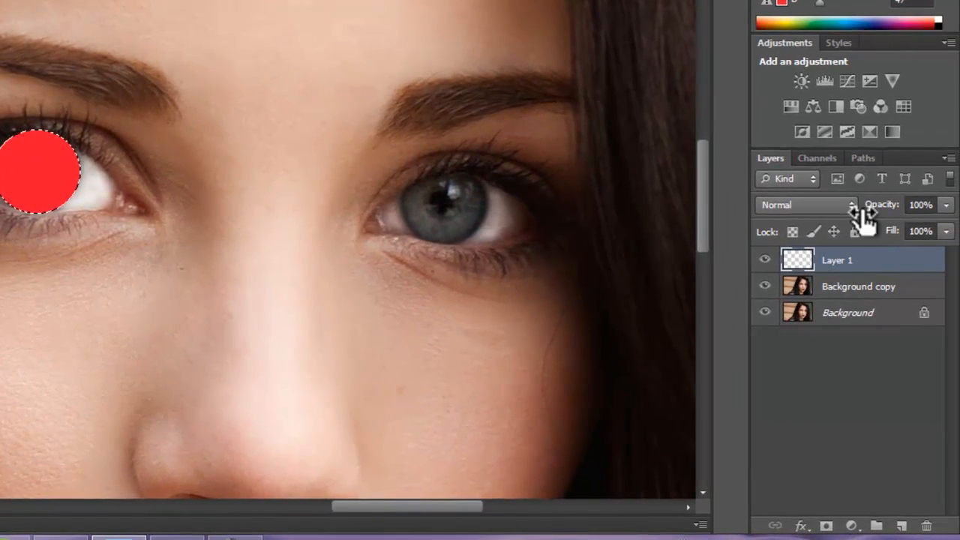
Set Layer 1's blend mode to Overlay and its opacity to 45%.
left_click(852, 206)
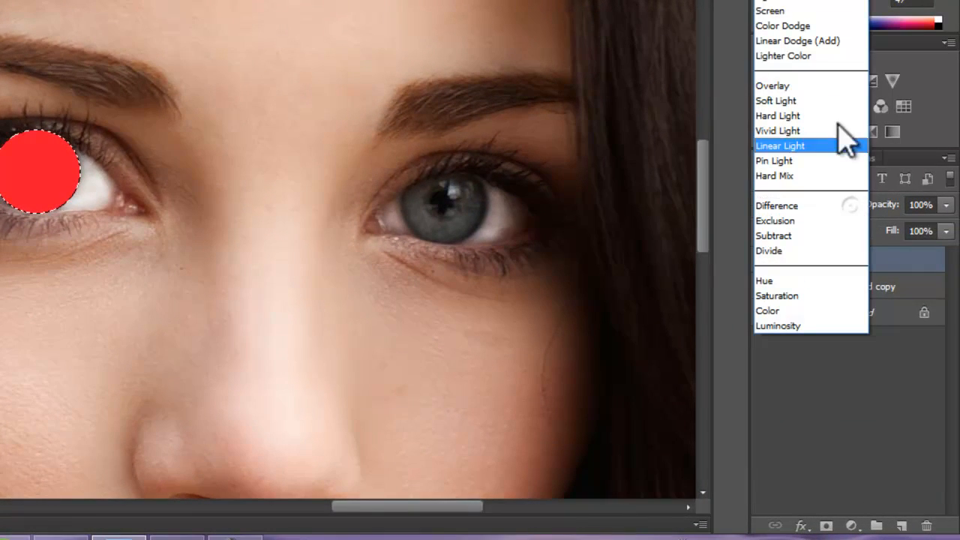
left_click(810, 84)
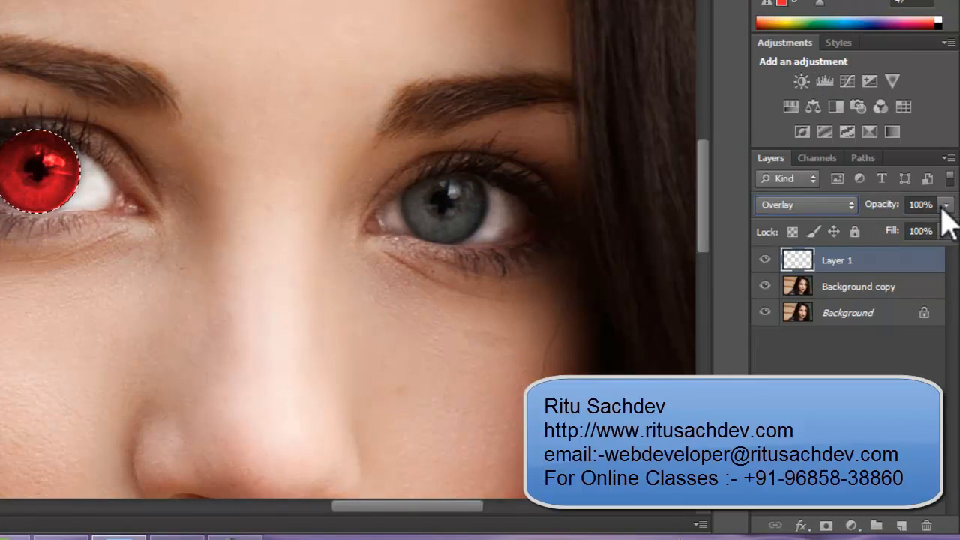
left_click(944, 207)
left_click_drag(944, 225, 922, 244)
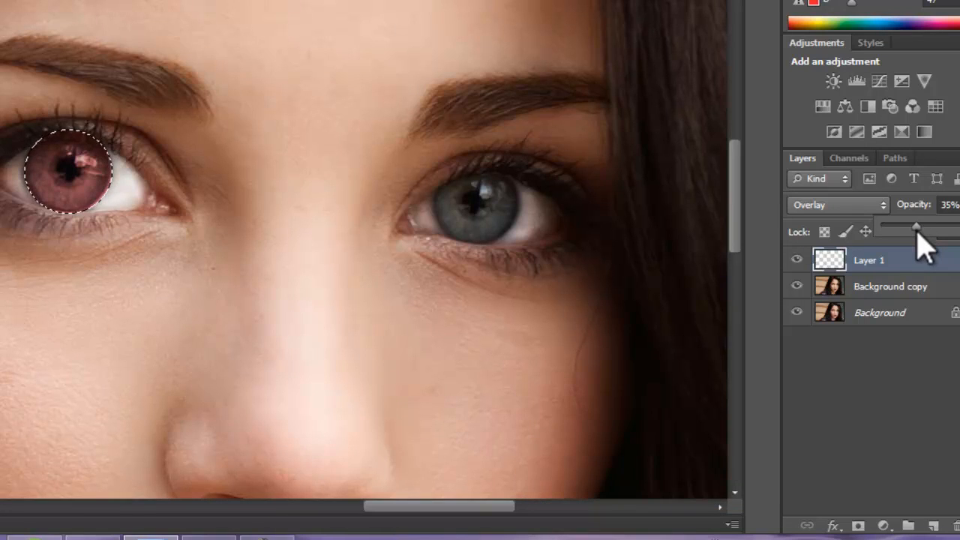
left_click_drag(924, 245, 928, 246)
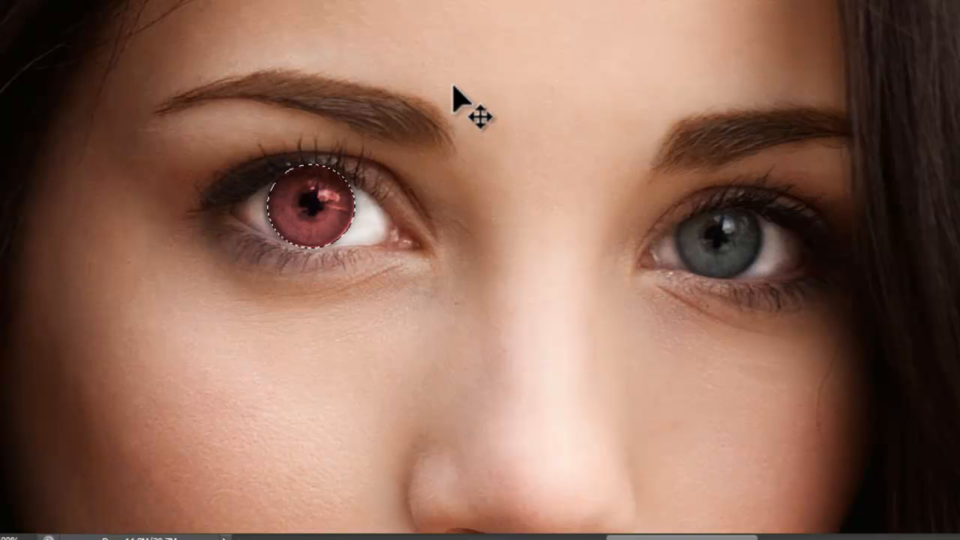
Deselect the iris and erase the red spilling over its edges on Layer 1 with a size 28 Eraser brush.
key("ctrl+d")
key("g")
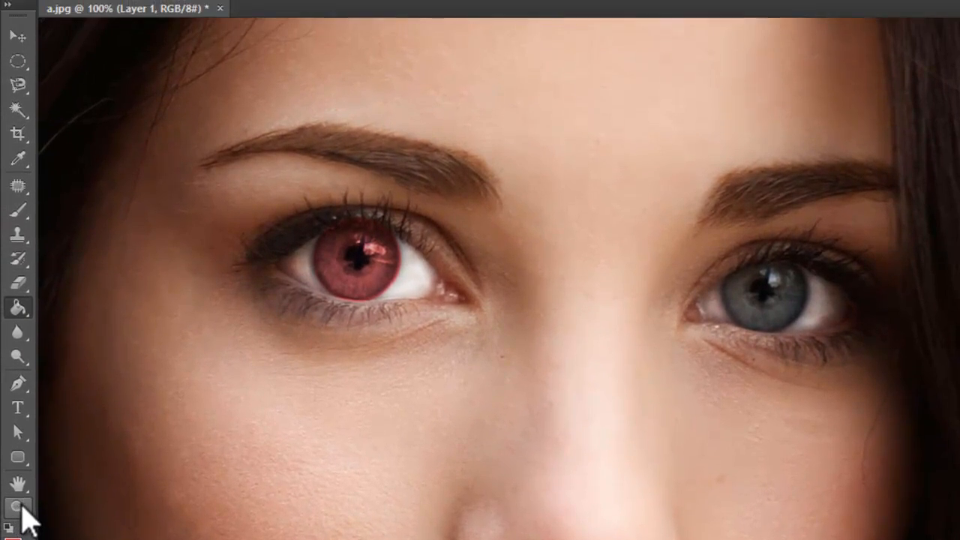
left_click(18, 461)
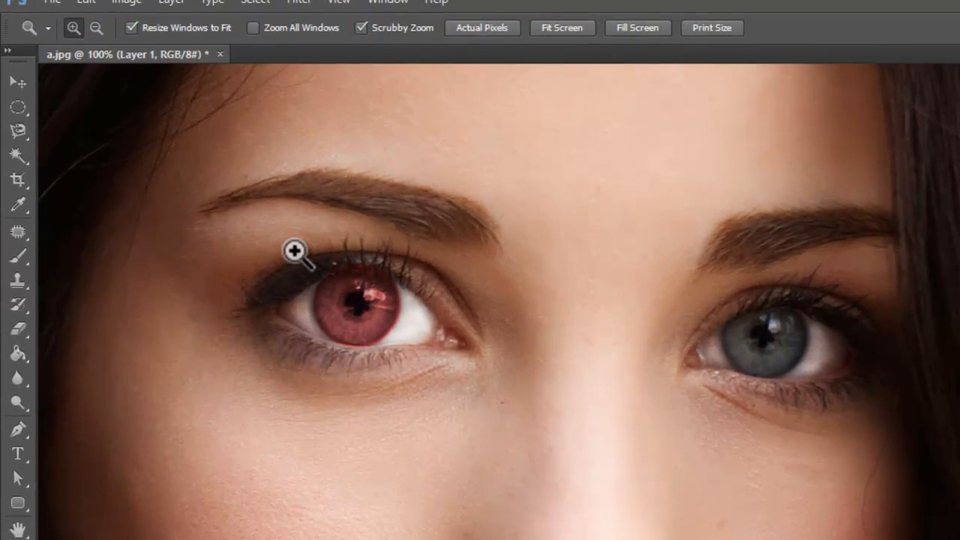
left_click(447, 245)
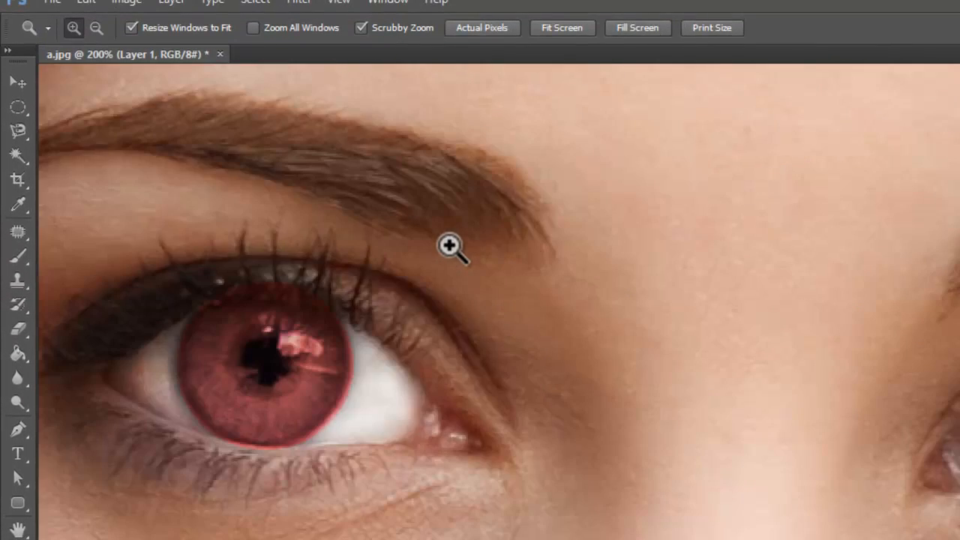
left_click(18, 326)
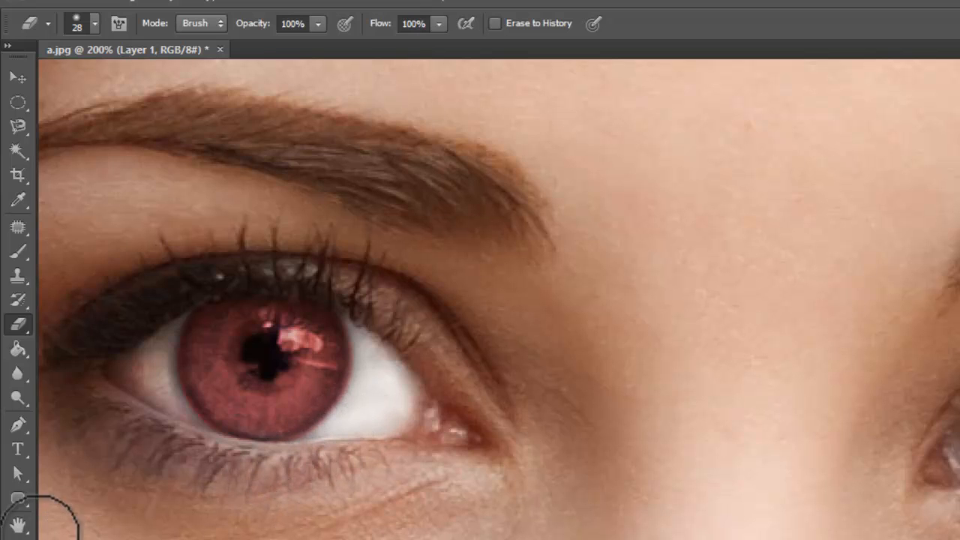
Draw an elliptical selection around the iris of the uncolored eye.
left_click(18, 525)
left_click_drag(771, 456, 626, 307)
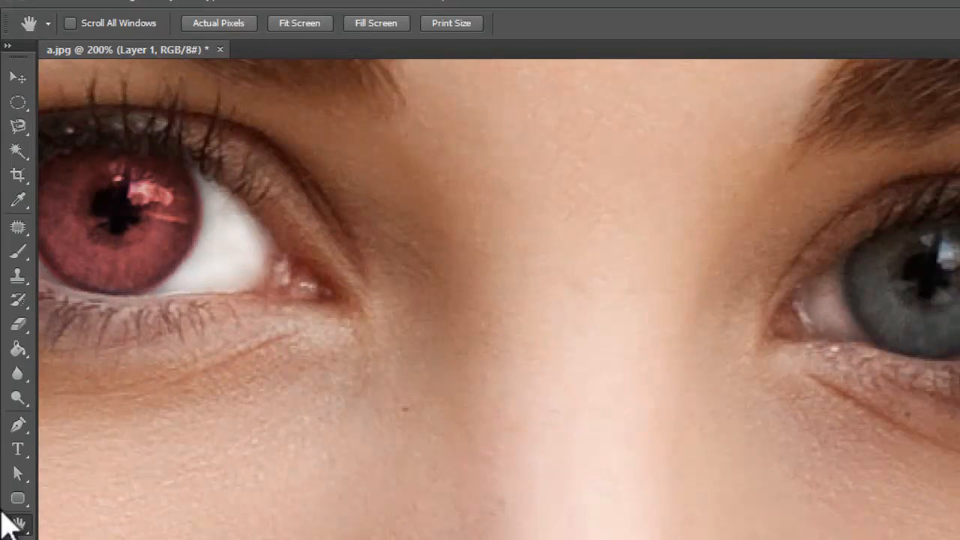
key("z")
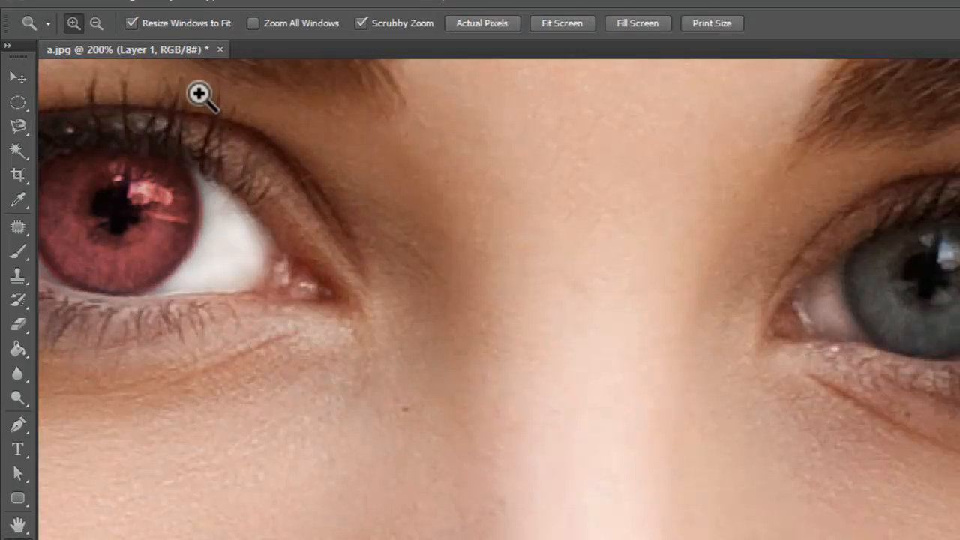
left_click(99, 27)
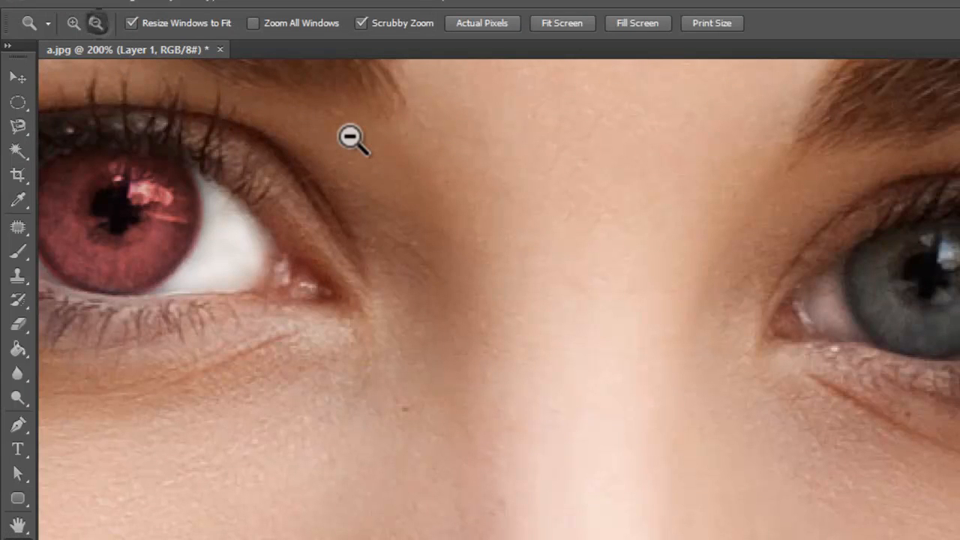
left_click(350, 138)
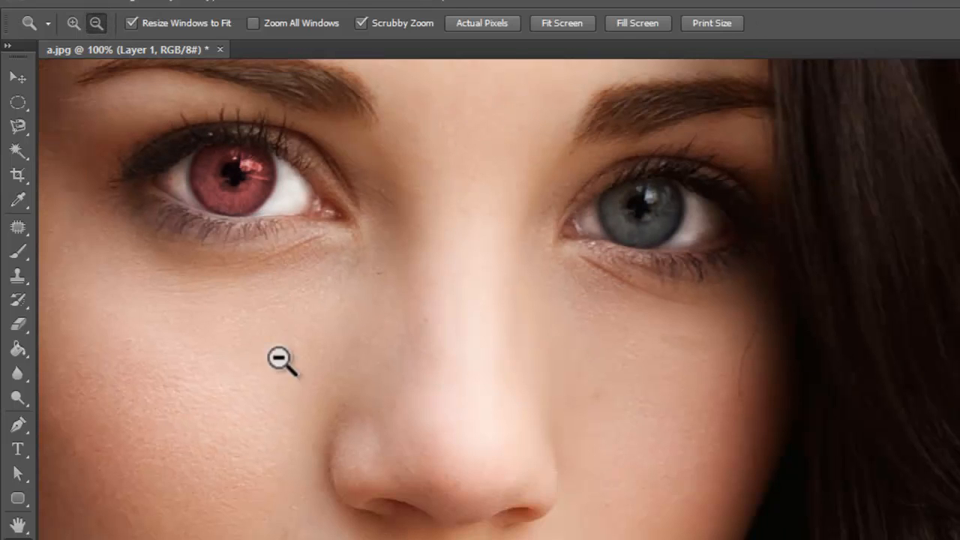
key("m")
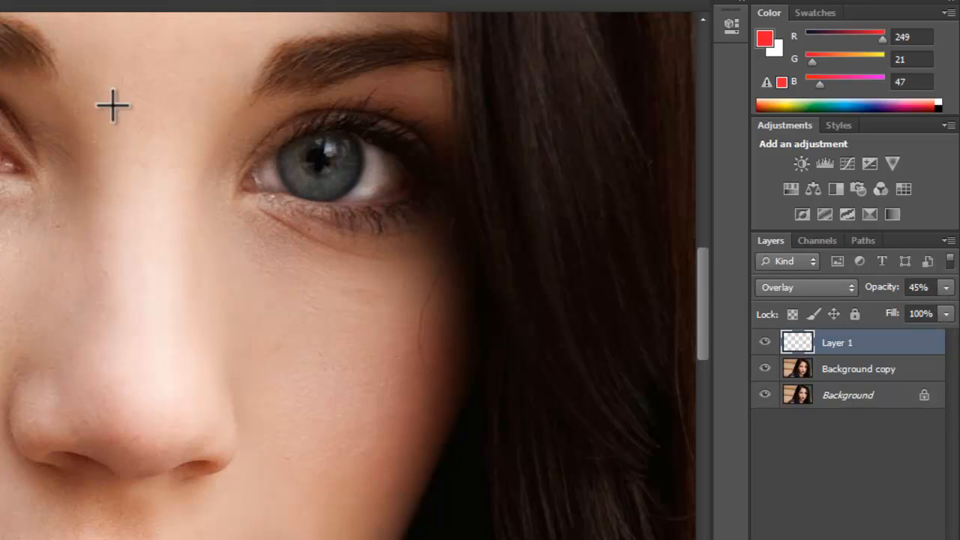
left_click_drag(283, 125, 411, 210)
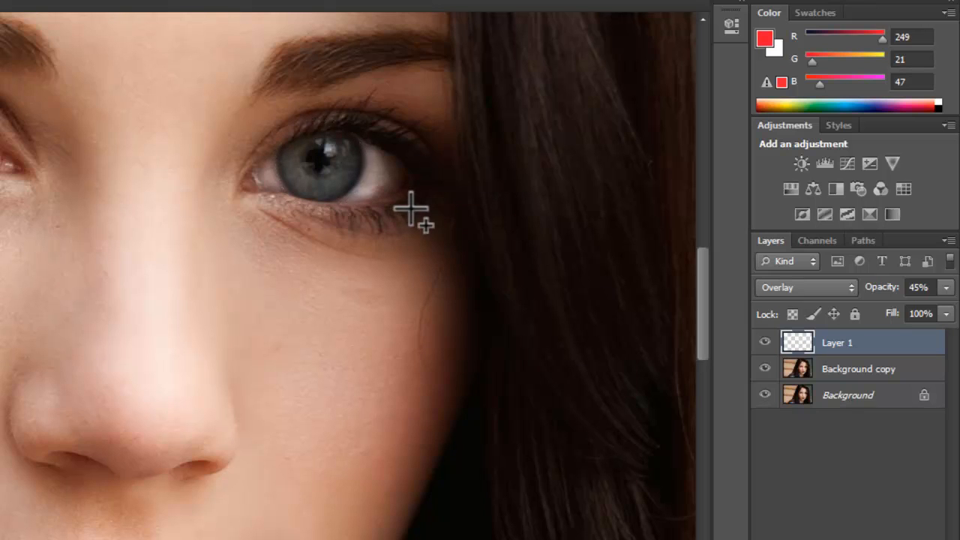